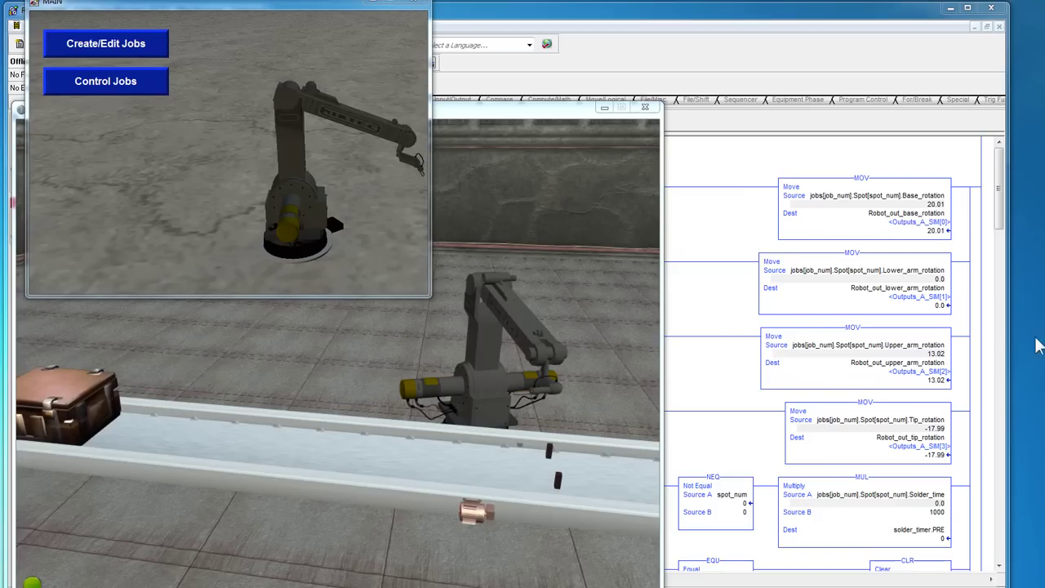
- Open the Create/Edit Jobs list and select the third job, Empty 3
left_click(151, 48)
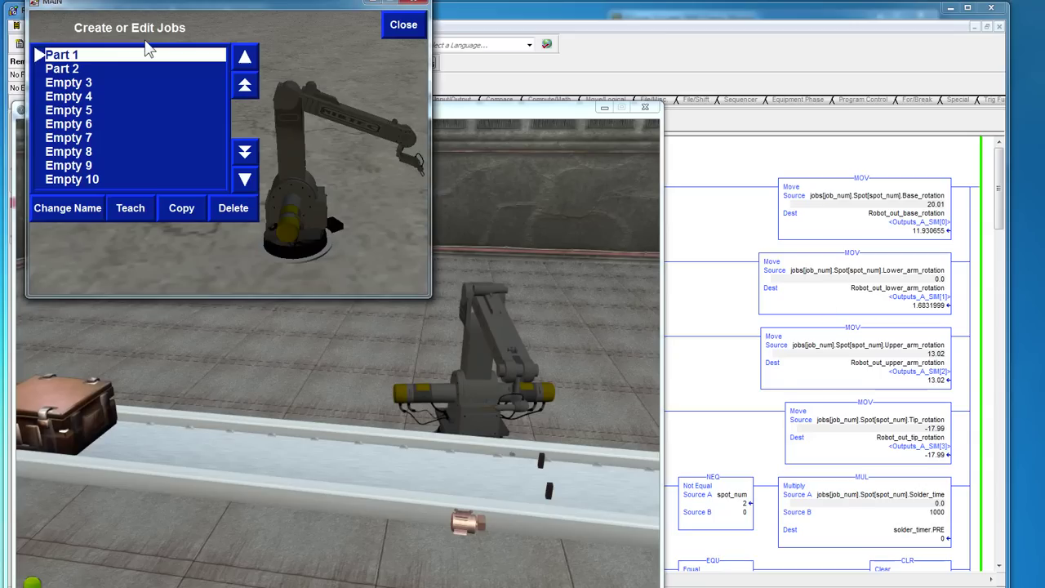
left_click(245, 180)
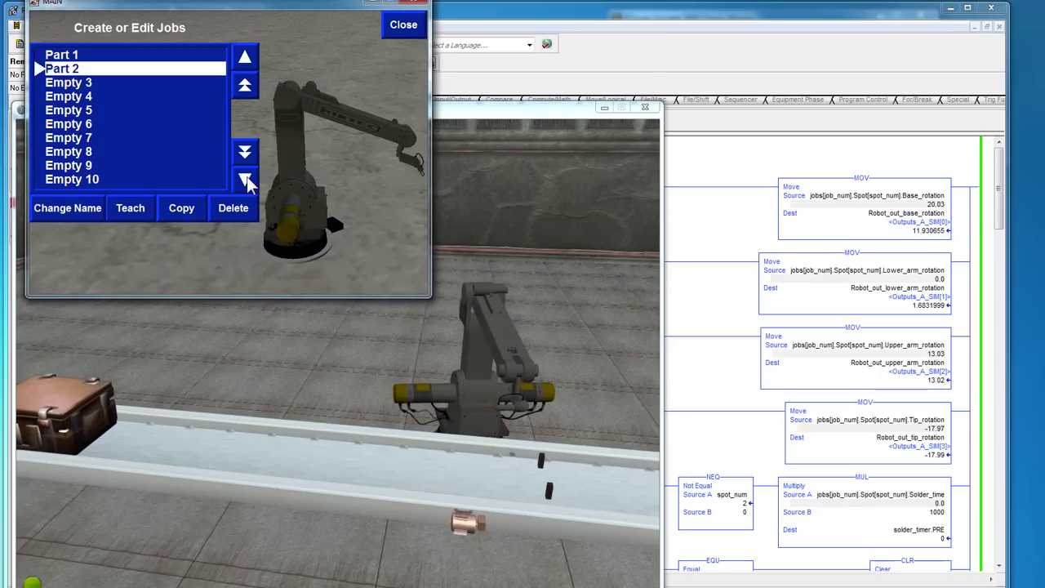
left_click(246, 179)
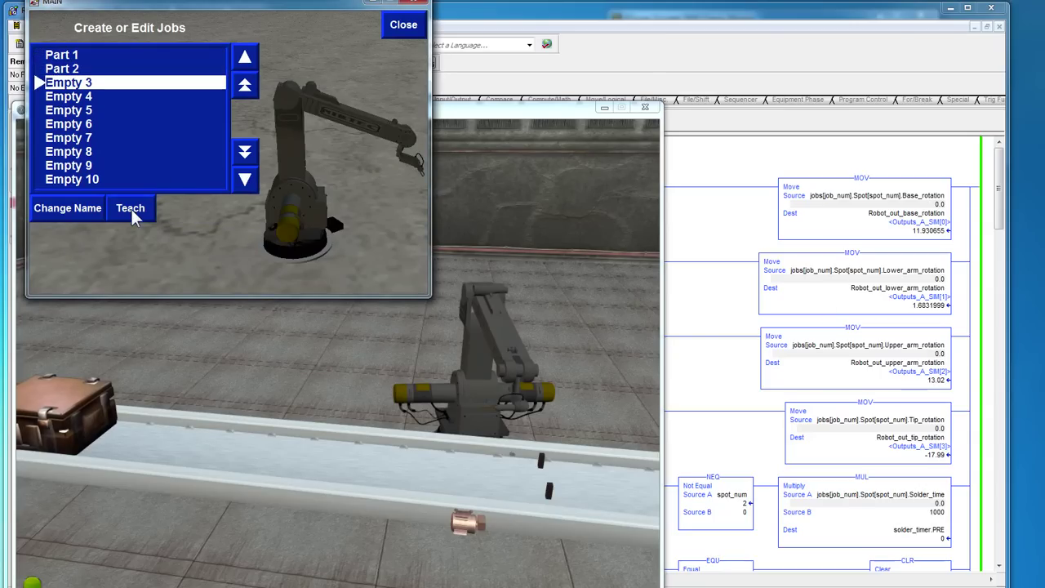
- Rename Empty 3 to test1 on the keypad and open its Teach screen
left_click(68, 207)
left_click(372, 308)
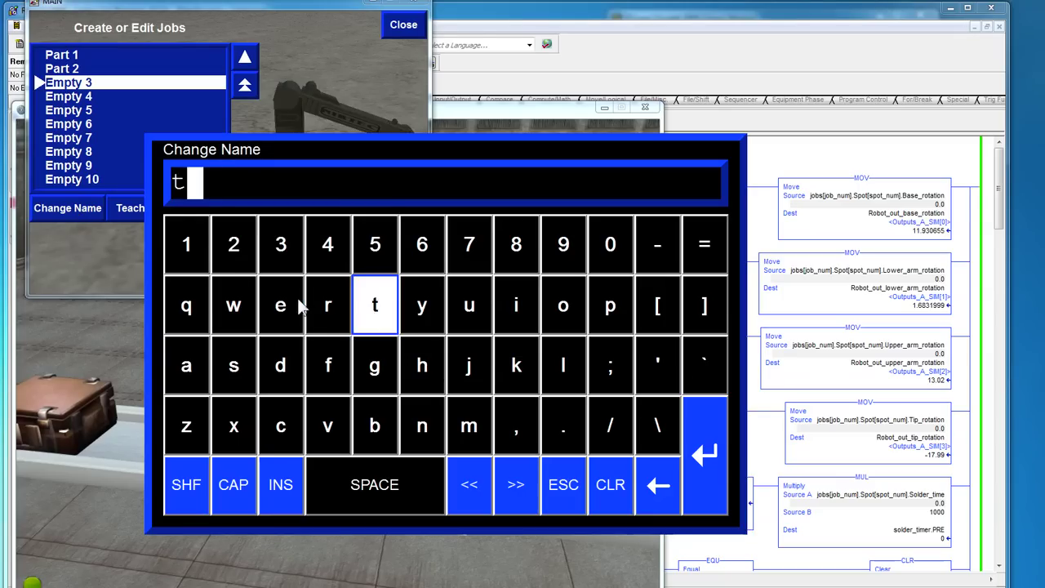
left_click(280, 305)
left_click(233, 365)
left_click(373, 309)
left_click(197, 231)
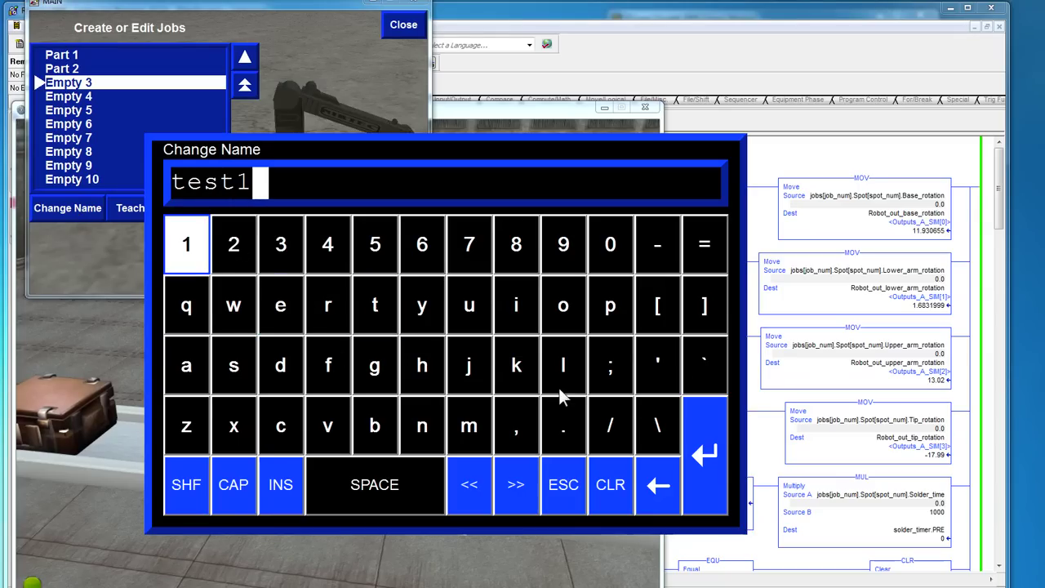
left_click(705, 453)
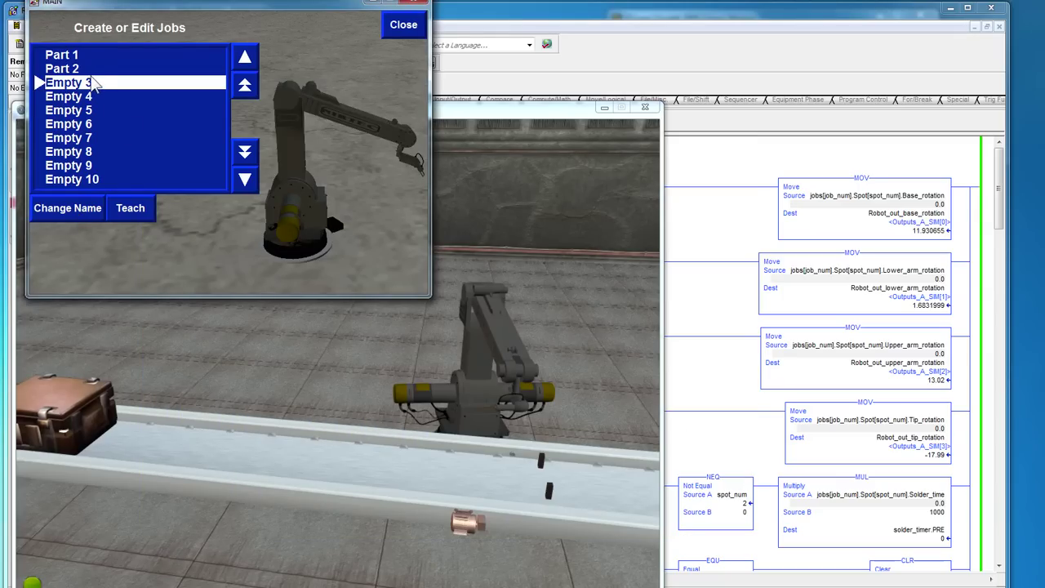
left_click(132, 210)
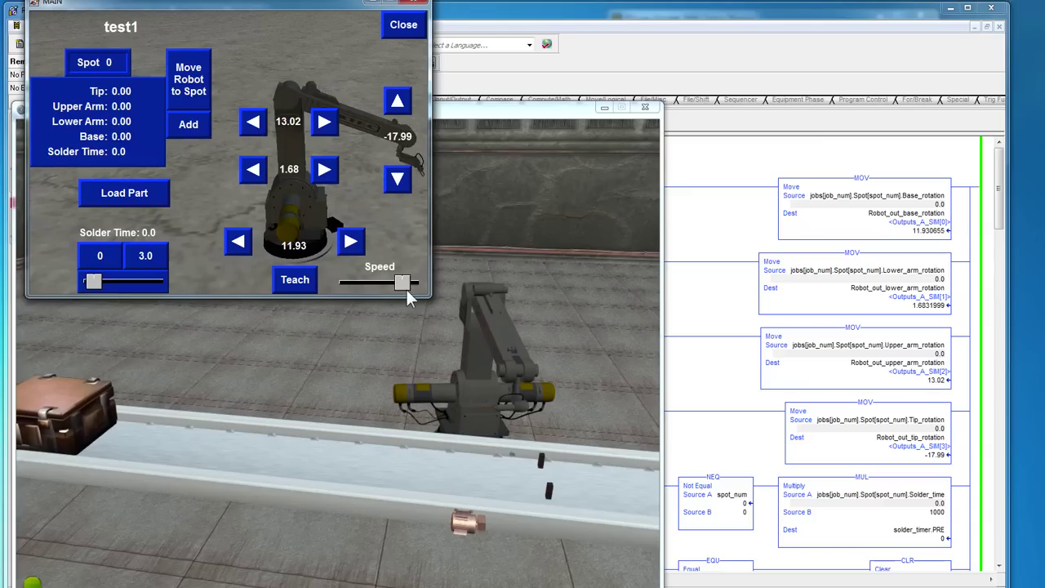
- At maximum speed, jog test1's robot base and lower arm, with the base ending near 6.5, then close out of teaching
left_click_drag(404, 282, 410, 283)
left_click(349, 244)
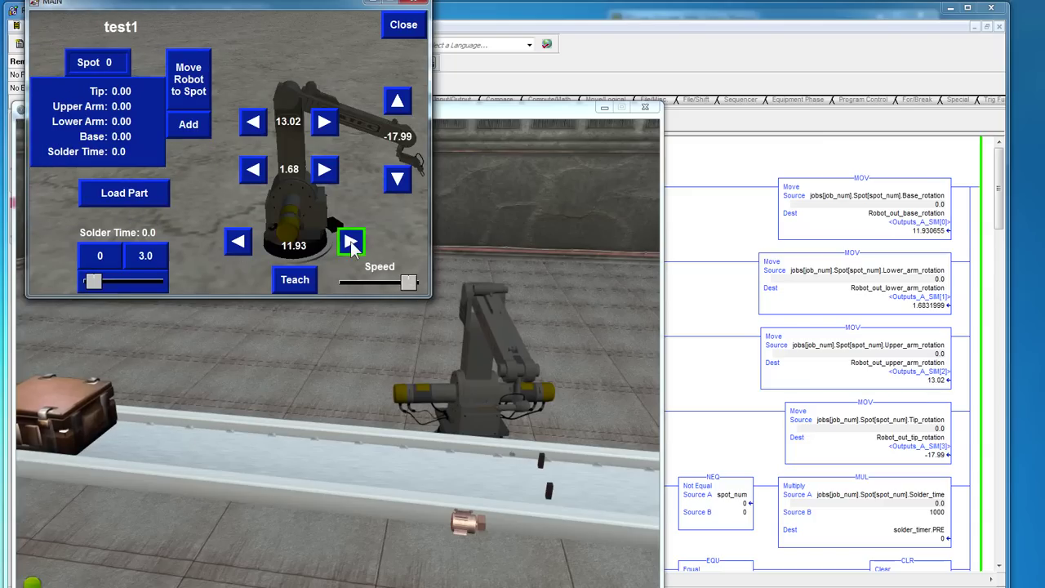
left_click(238, 243)
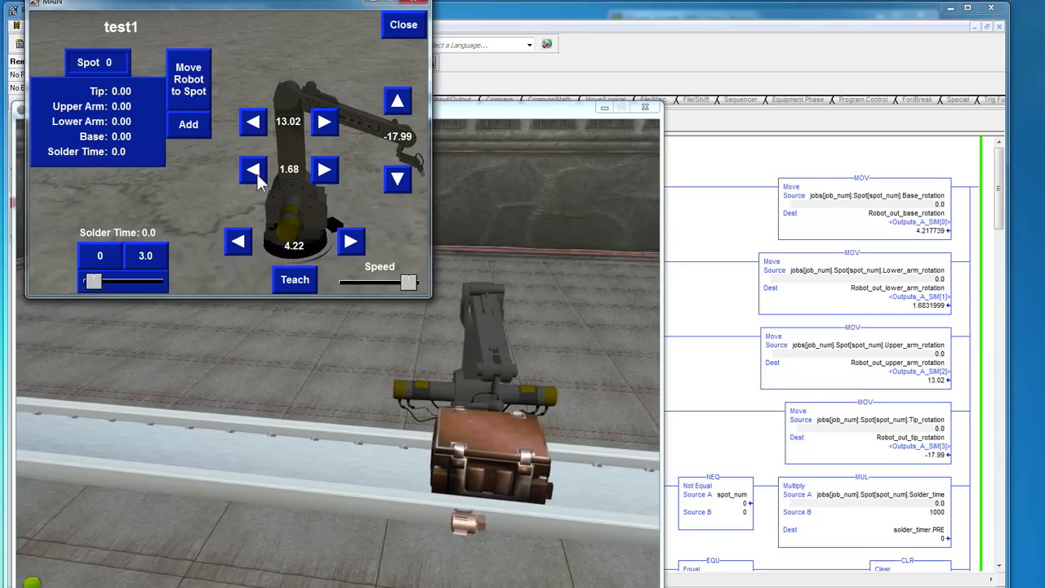
left_click(253, 169)
left_click(324, 169)
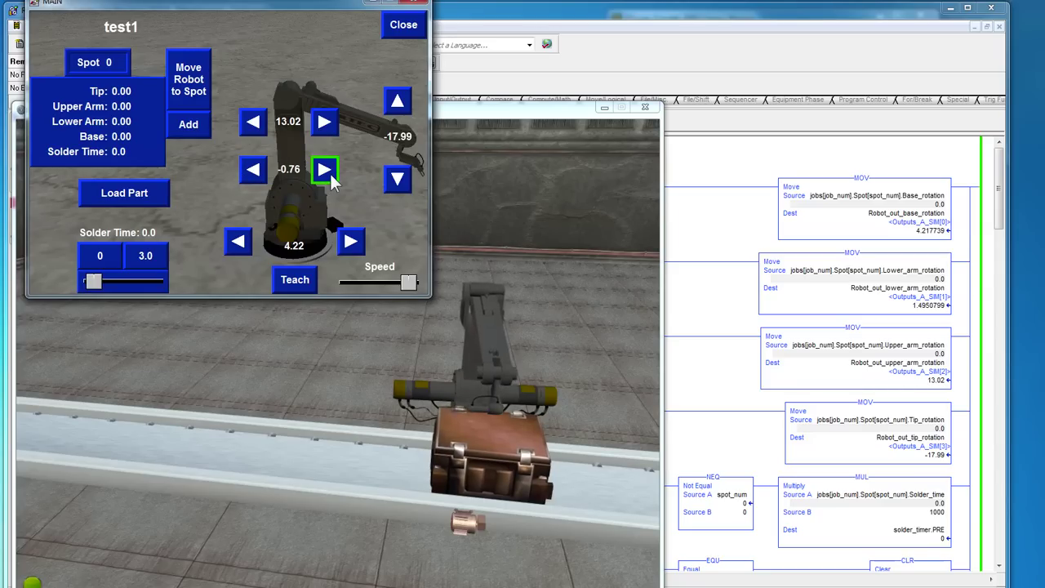
left_click(357, 243)
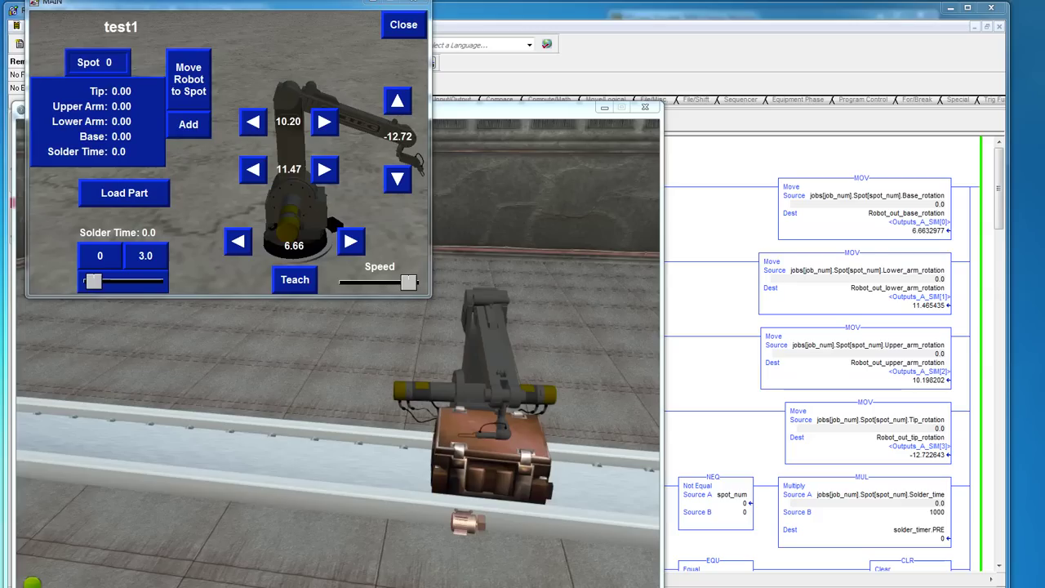
left_click(401, 27)
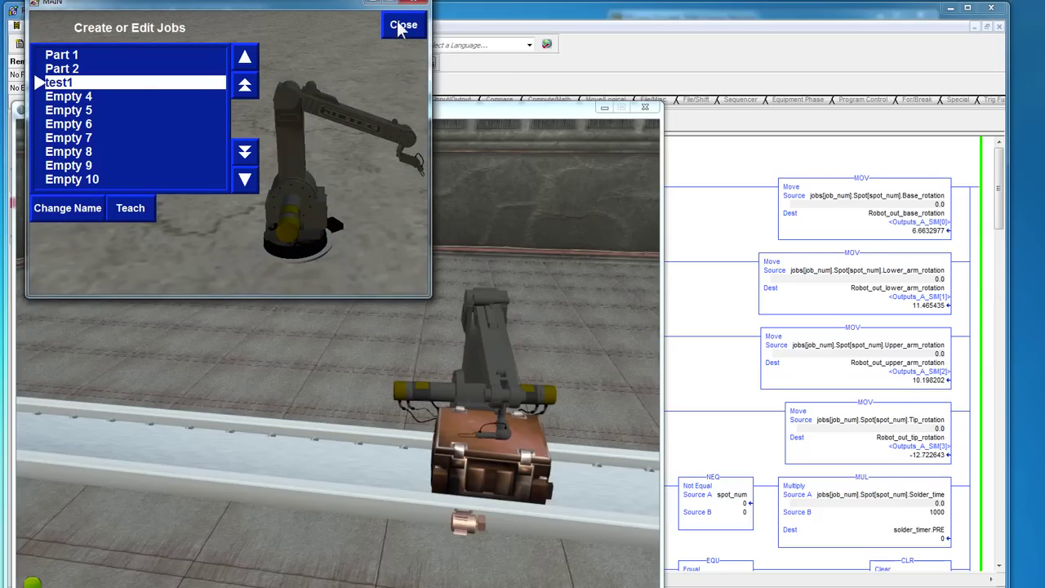
left_click(401, 27)
- In Control Jobs, select Part 2 as the job to run
left_click(93, 80)
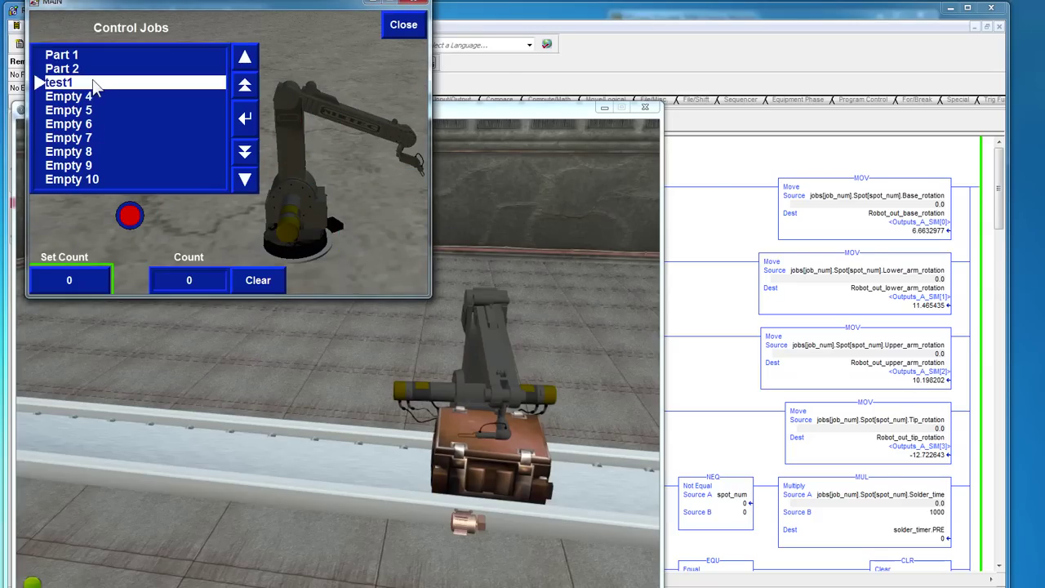
left_click(235, 67)
left_click(237, 67)
left_click(248, 178)
left_click(246, 120)
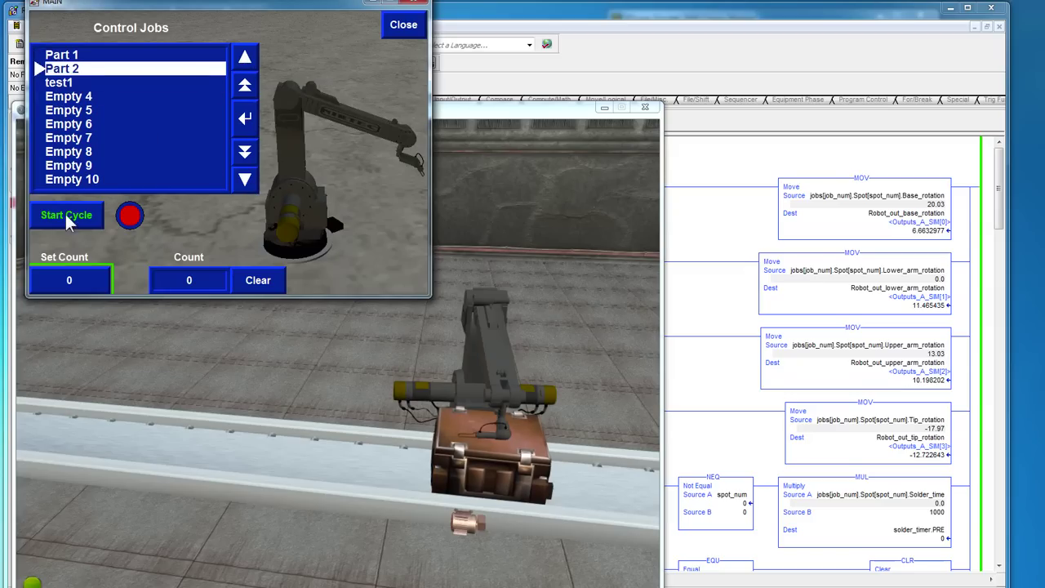
- Set the Set Count to 2 and start the Part 2 cycle
left_click(81, 281)
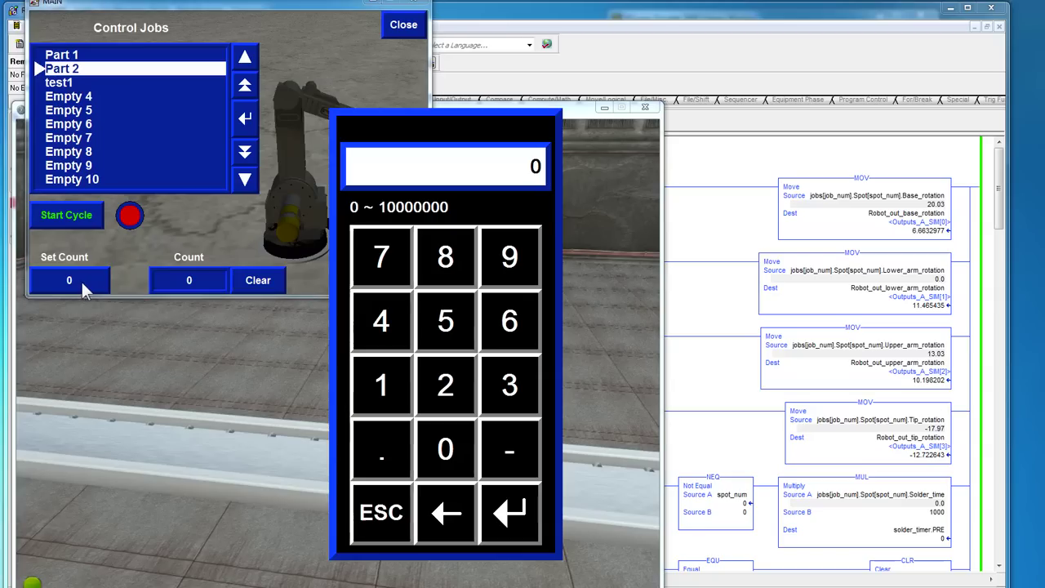
left_click(508, 387)
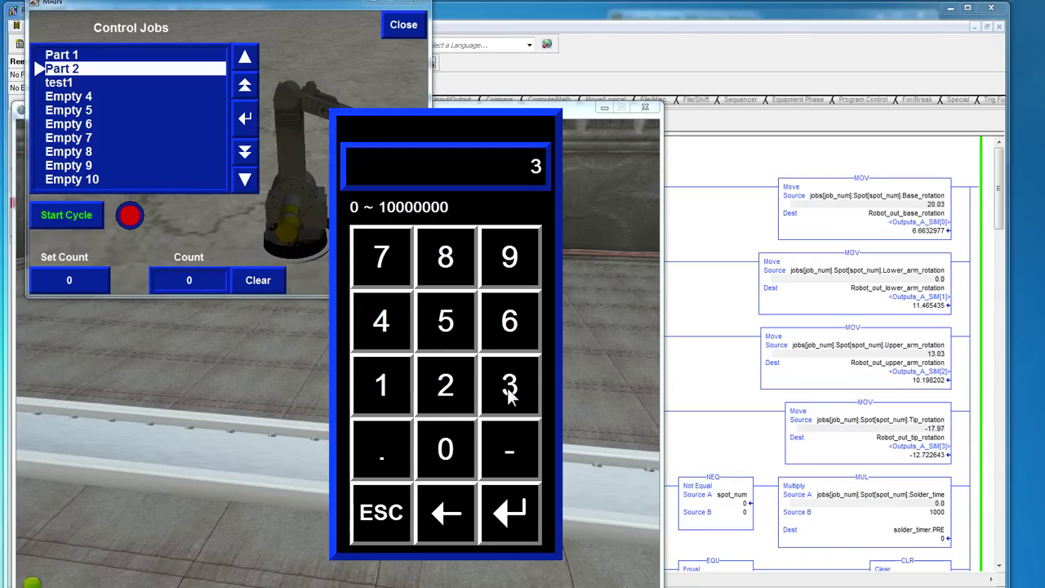
left_click(451, 393)
left_click(460, 515)
left_click(441, 382)
left_click(500, 515)
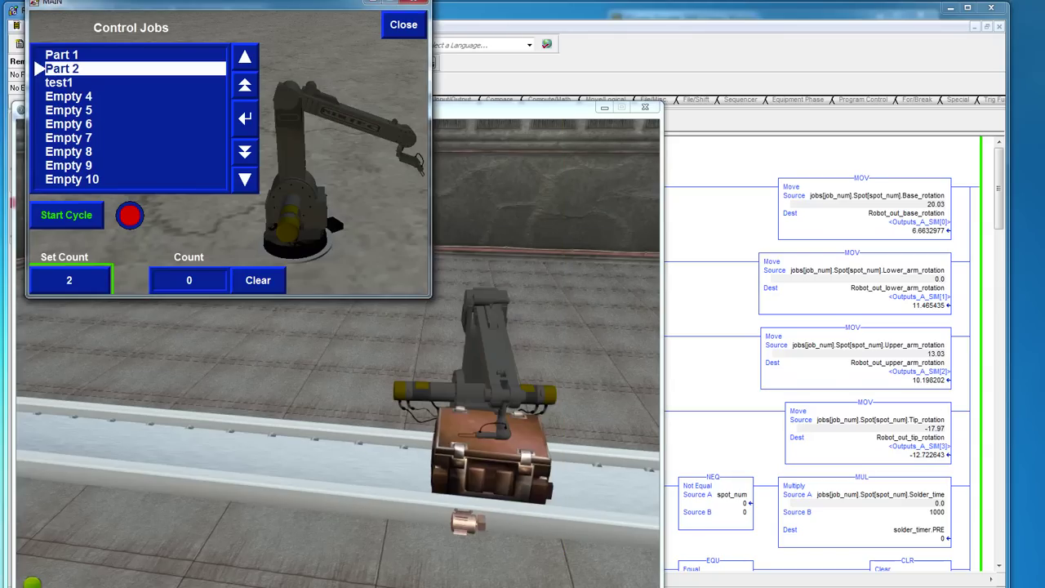
left_click(46, 221)
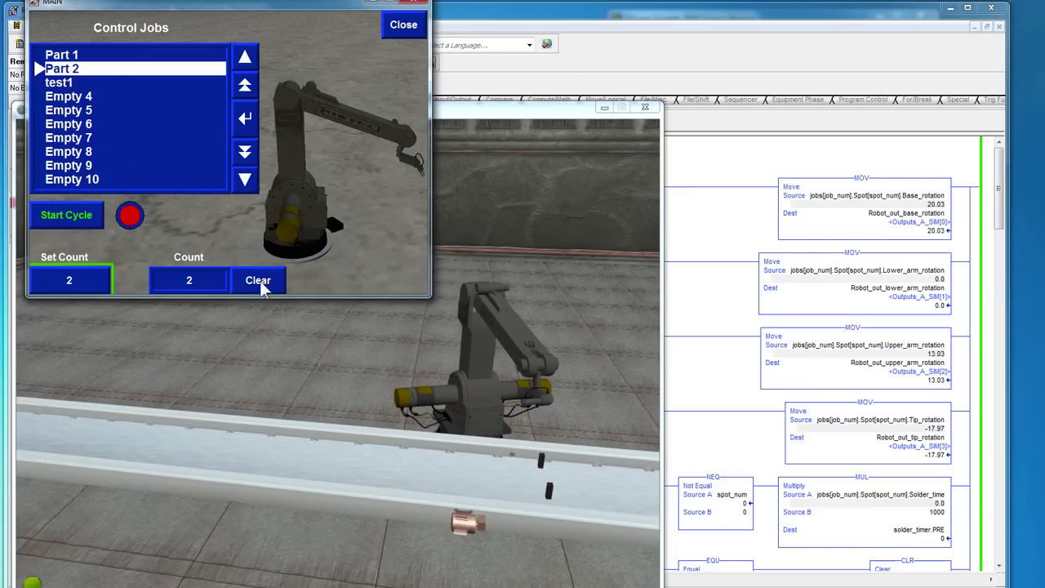
- After Part 2's Count reaches 2, close Control Jobs to the main menu
left_click(403, 30)
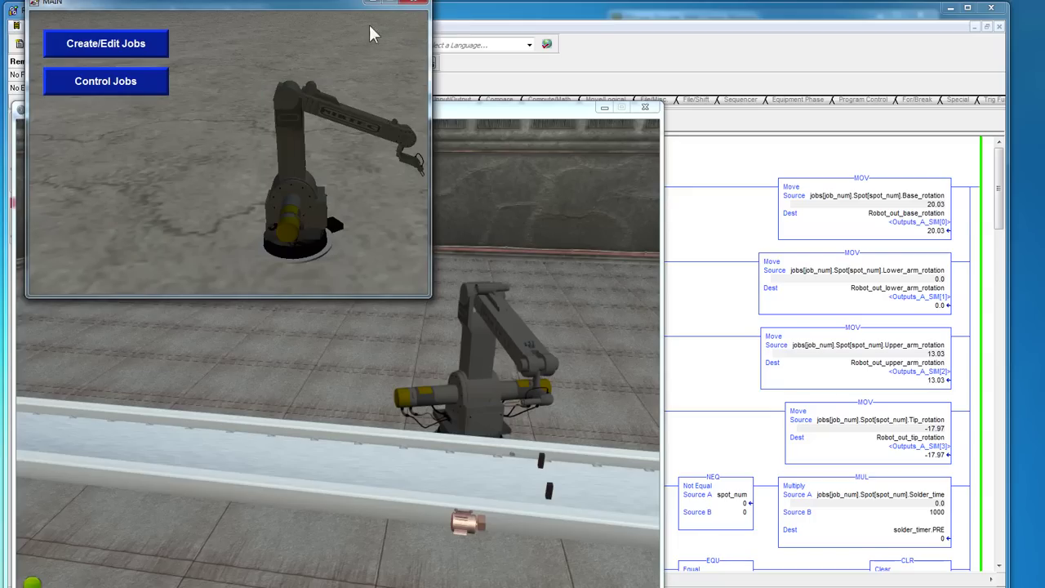
- Copy Part 2 into a new job 'Copy of Part 2', then switch to RSLogix 5000
left_click(135, 45)
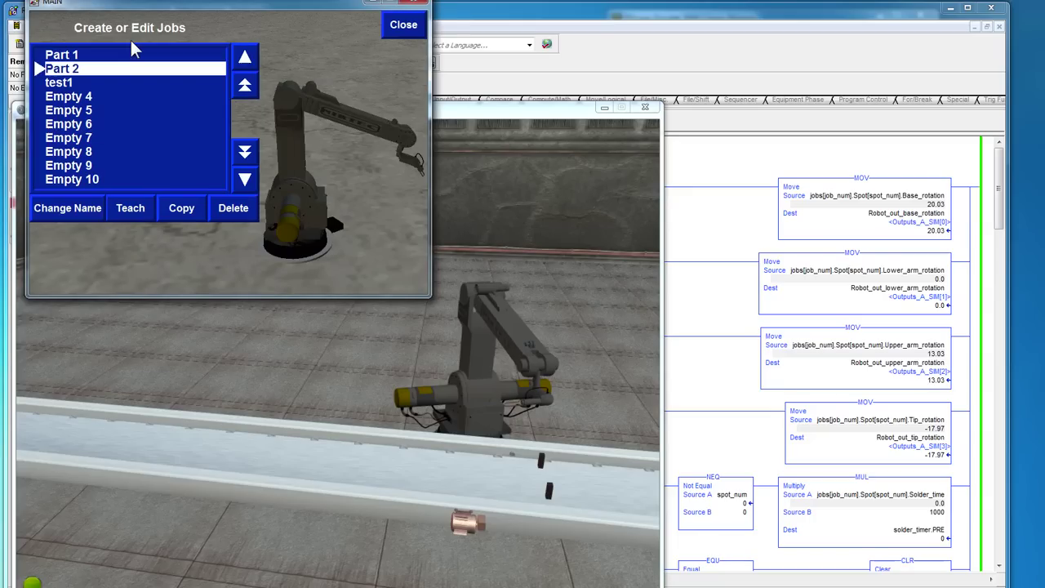
left_click(176, 209)
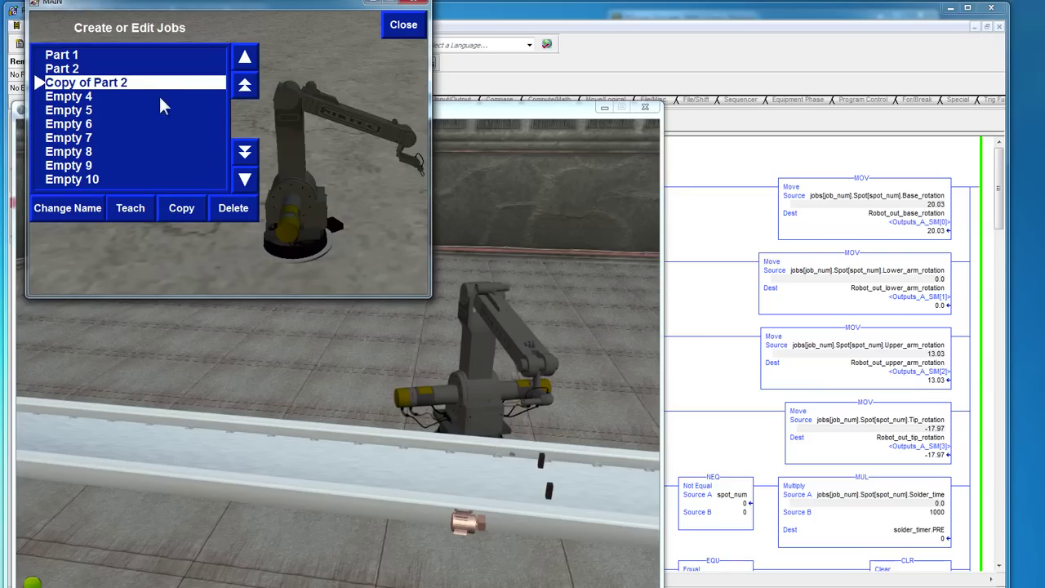
left_click(723, 222)
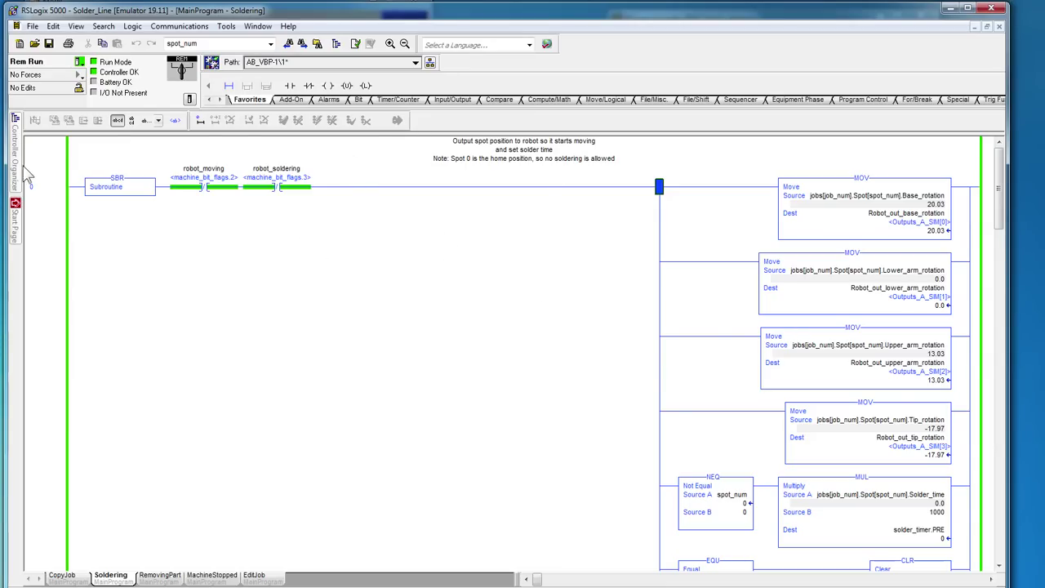
- Open the CopyJob routine under MainProgram, then return to the HMI job list
mouse_move(18, 170)
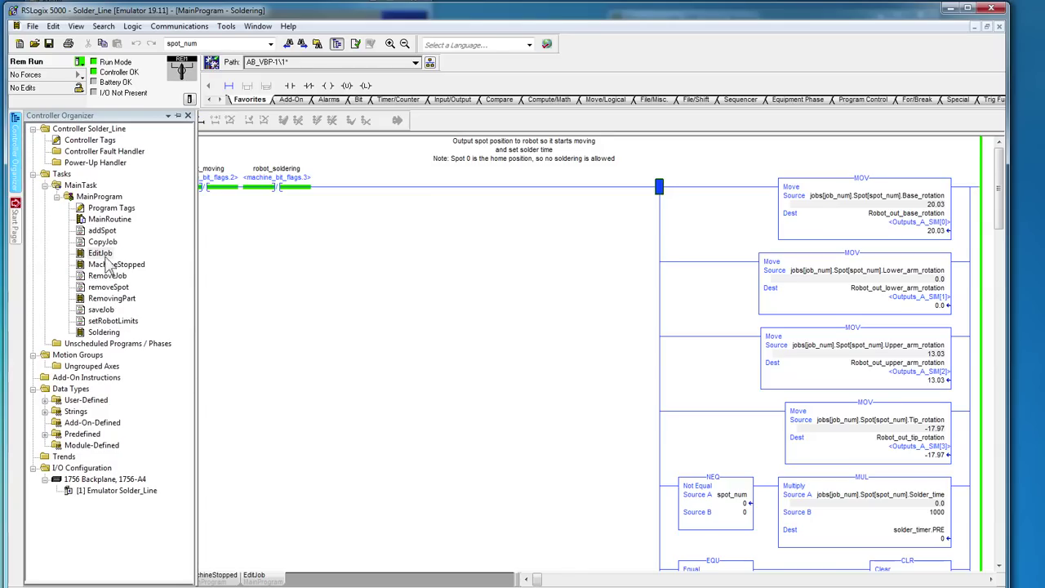
double_click(102, 241)
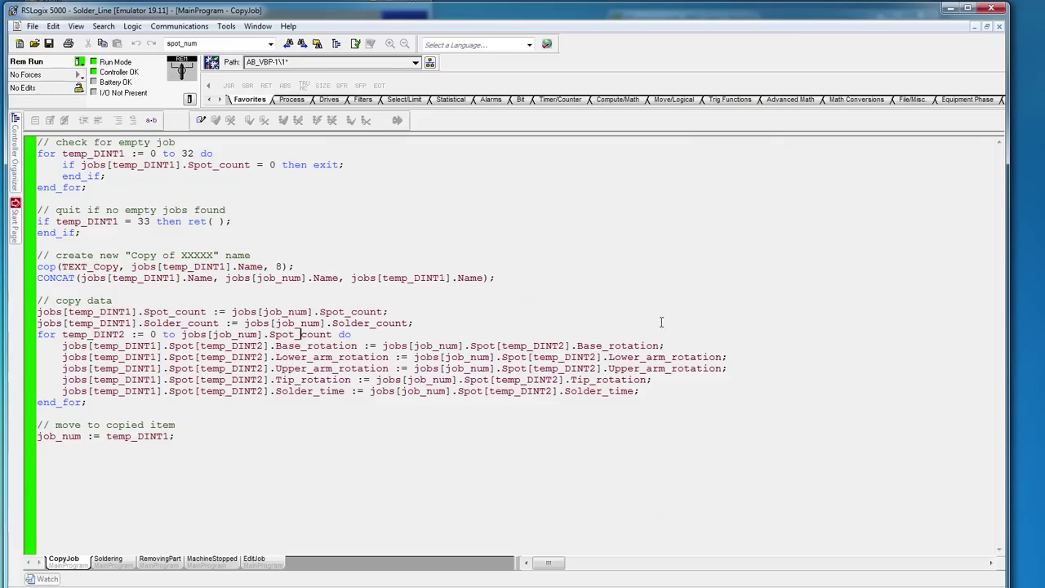
left_click(258, 3)
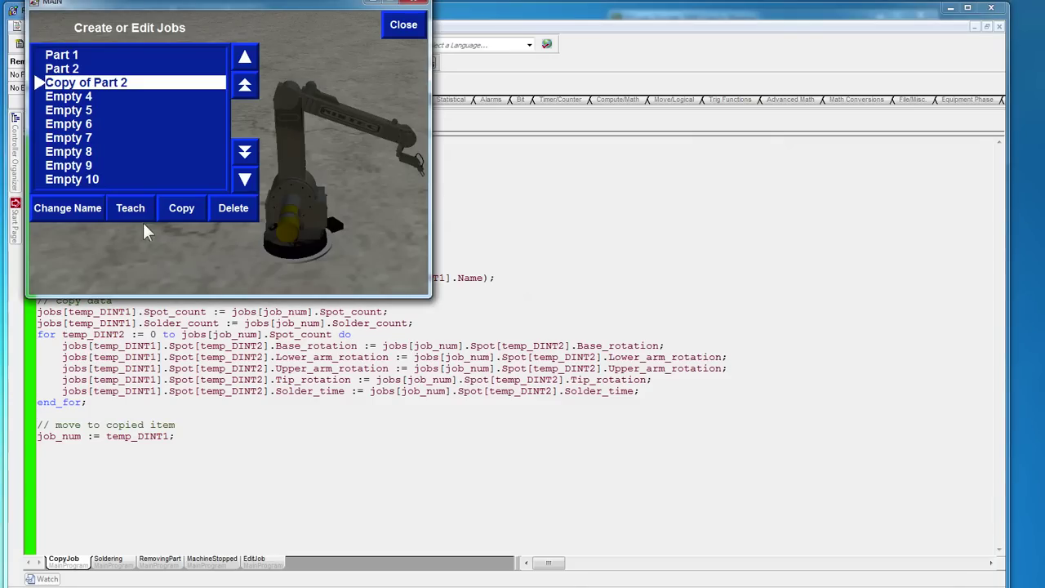
- Delete 'Copy of Part 2', confirming the warning, then switch back to RSLogix 5000
left_click(233, 207)
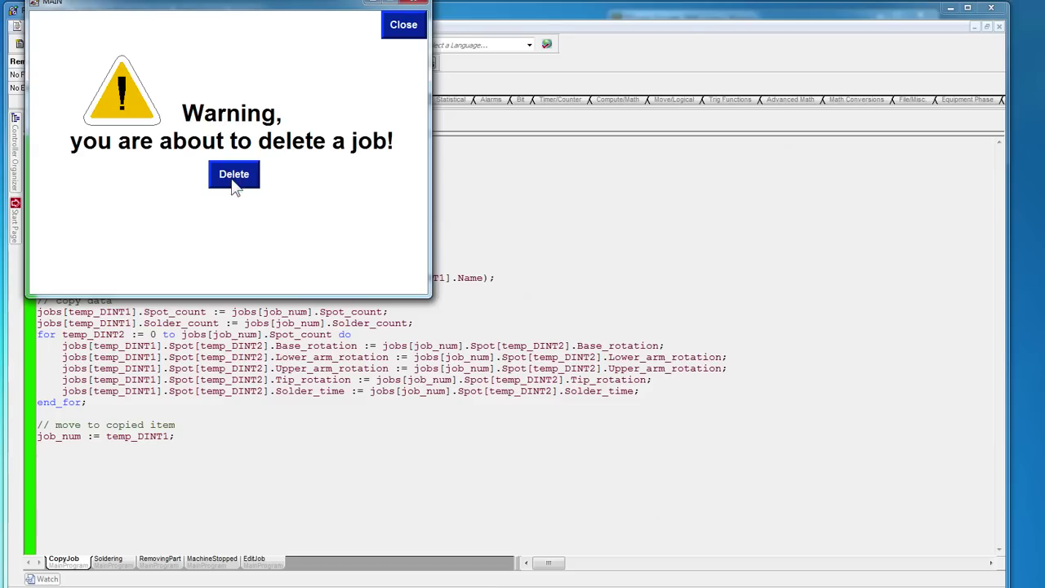
left_click(398, 24)
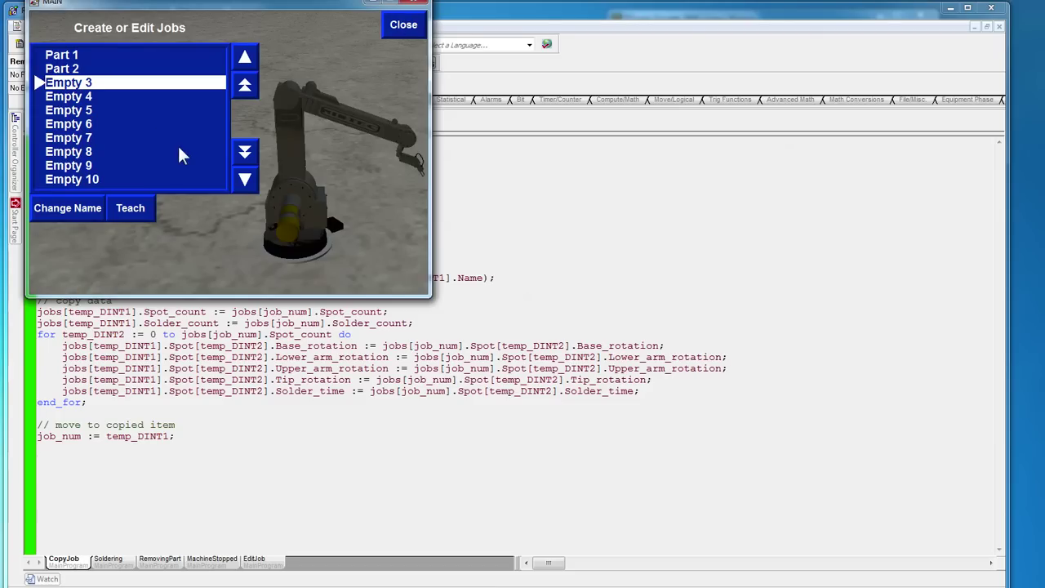
left_click(249, 451)
mouse_move(16, 192)
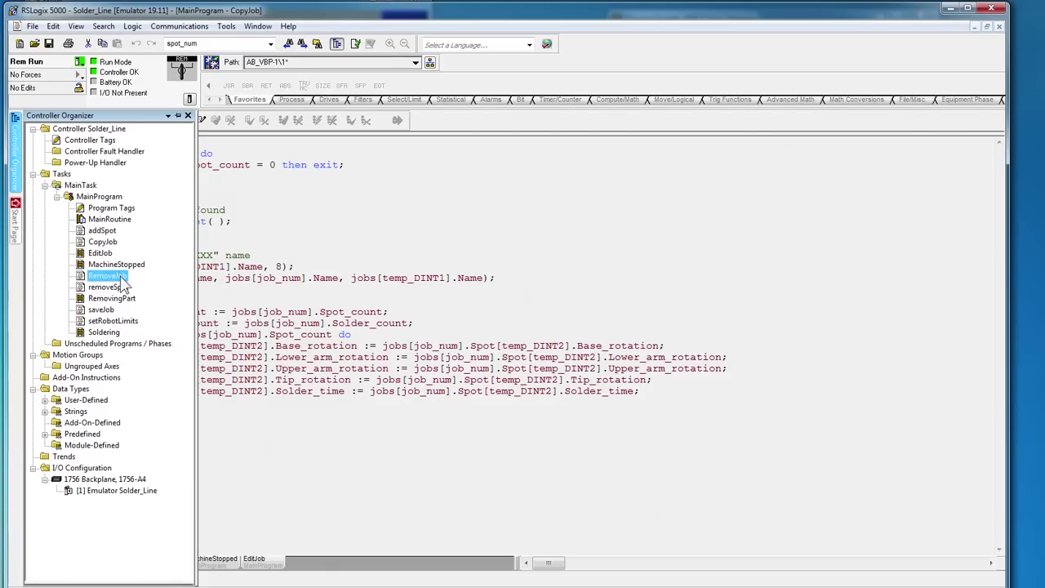
- Open the RemoveJob routine, then return to the HMI and close Create or Edit Jobs
double_click(121, 276)
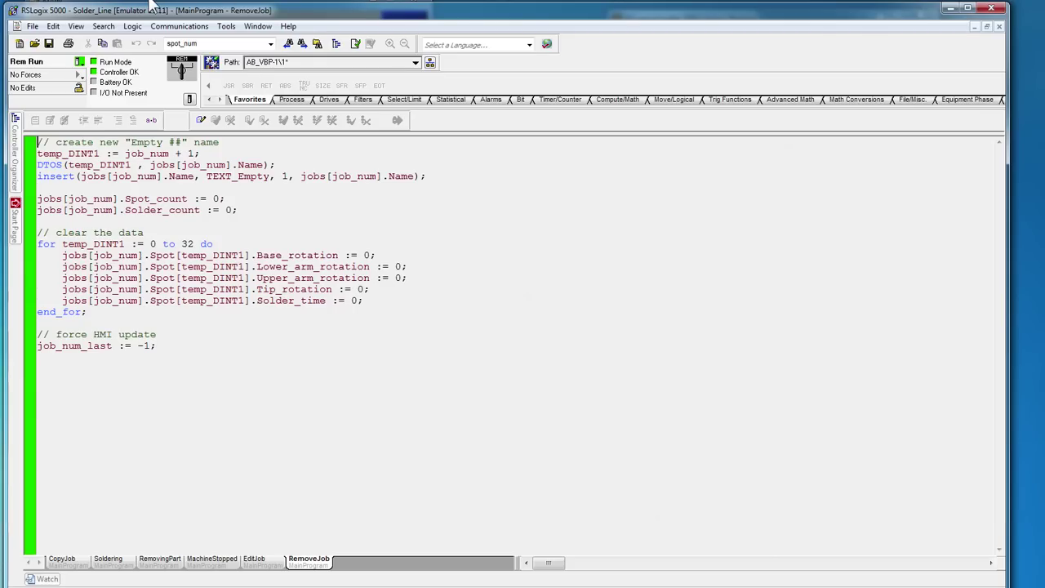
key("alt+Tab")
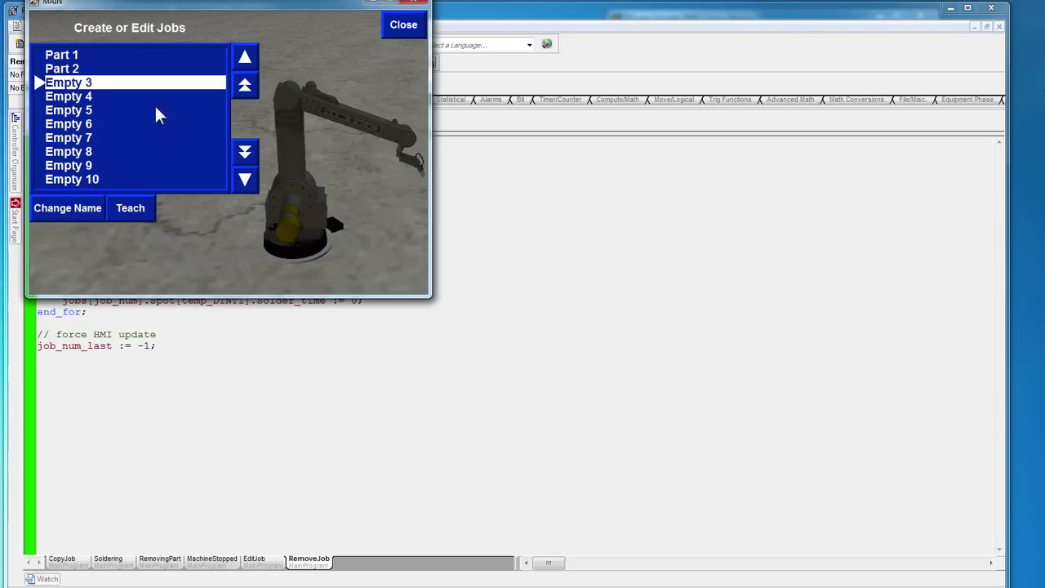
left_click(409, 27)
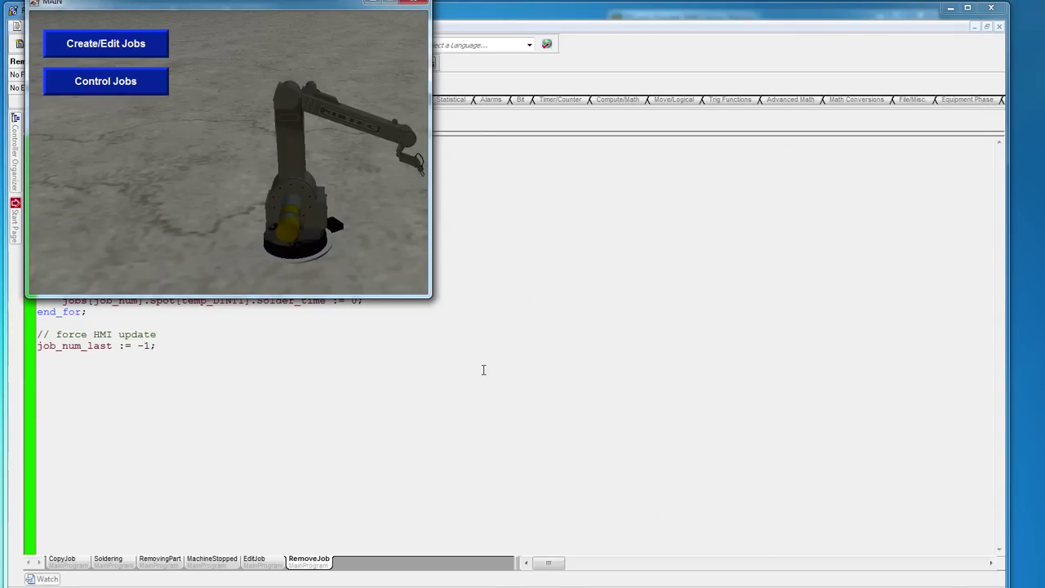